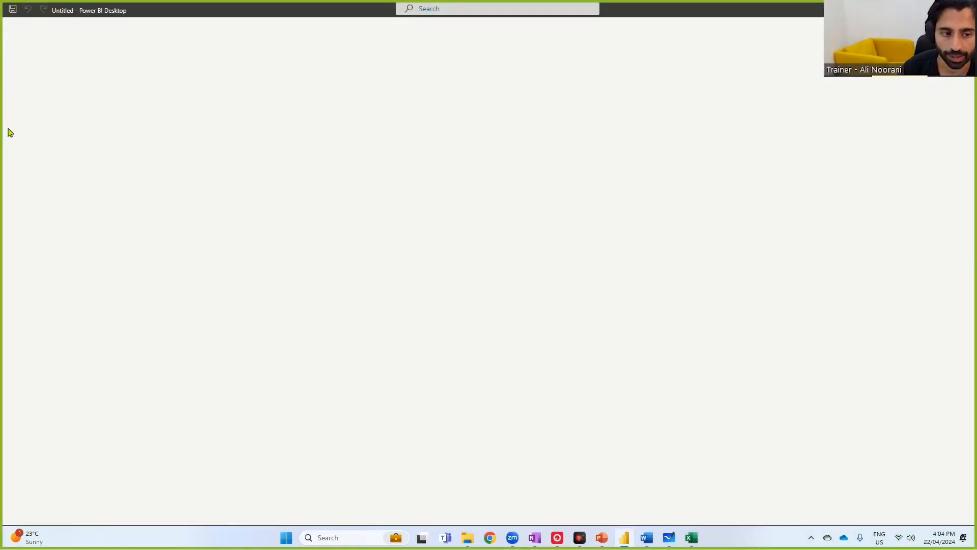
Annotate the empty area of the model diagram with the text "automatic relationship detection"
click(476, 348)
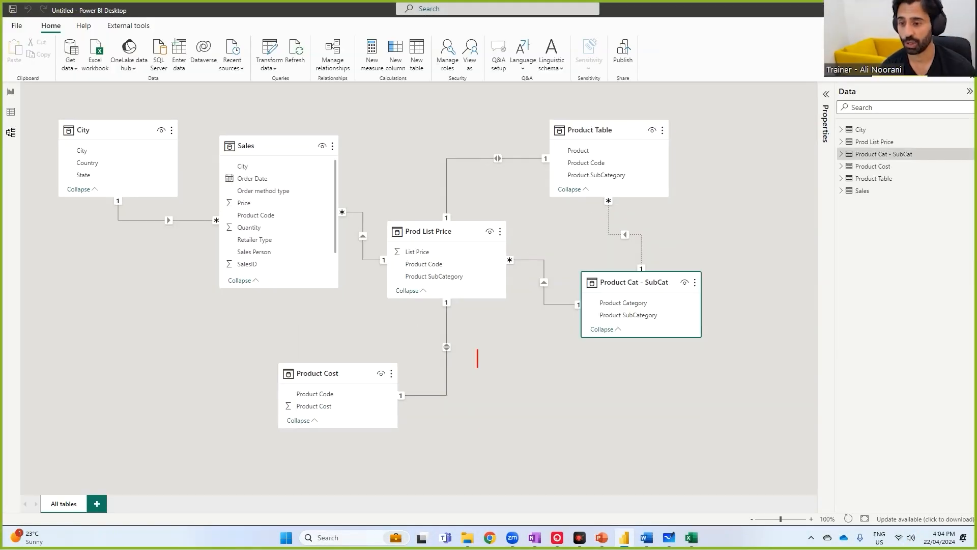
text(automatic relationship detection)
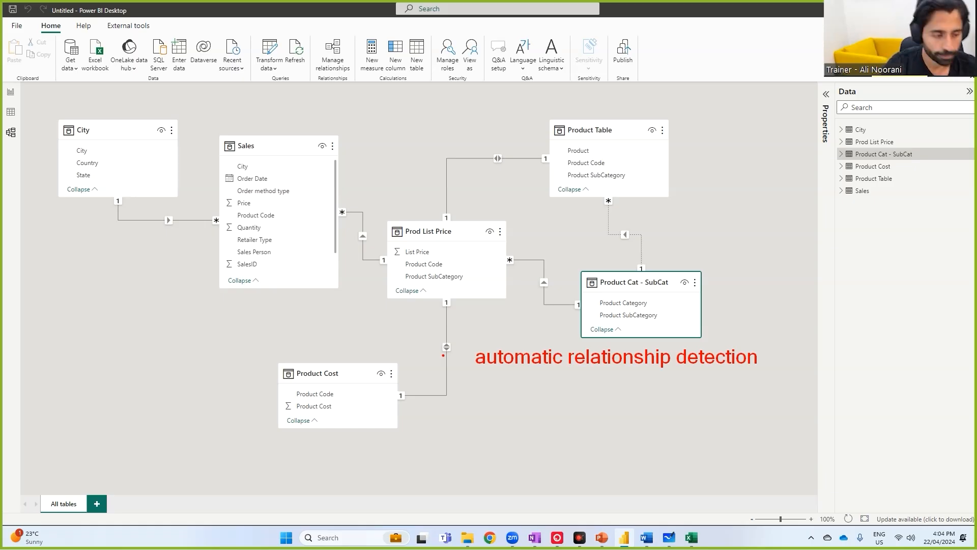
In the current file's Data Load options, disable importing relationships from data sources on first load and autodetecting new relationships after data is loaded
click(15, 28)
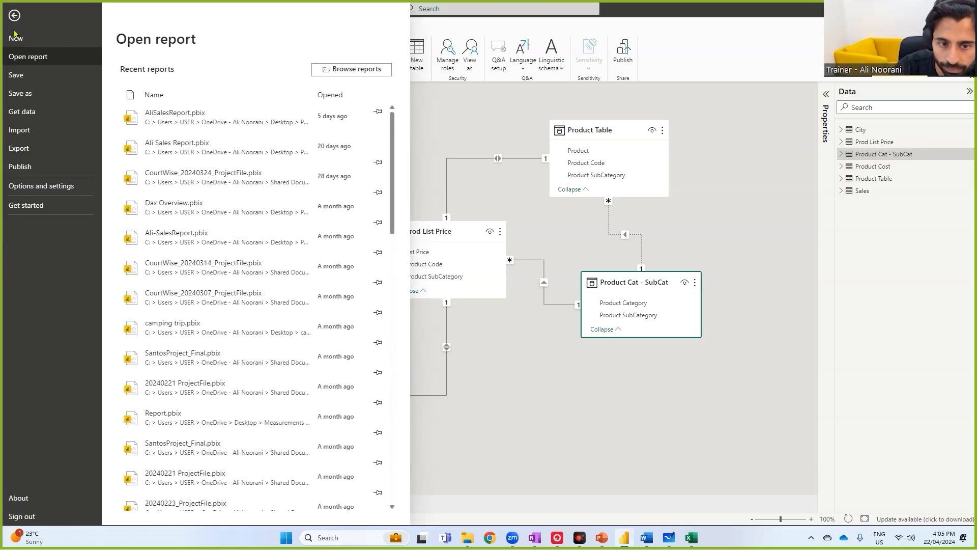
click(20, 185)
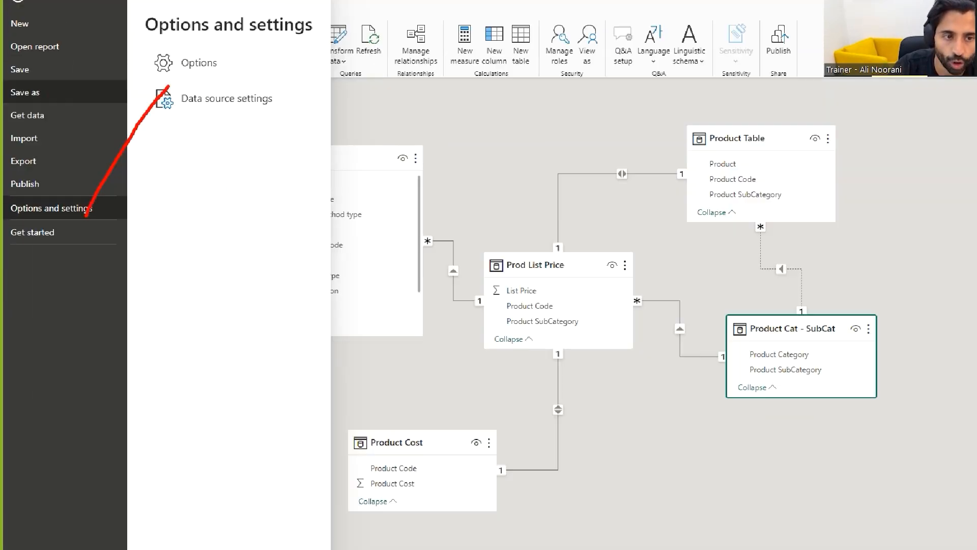
click(199, 62)
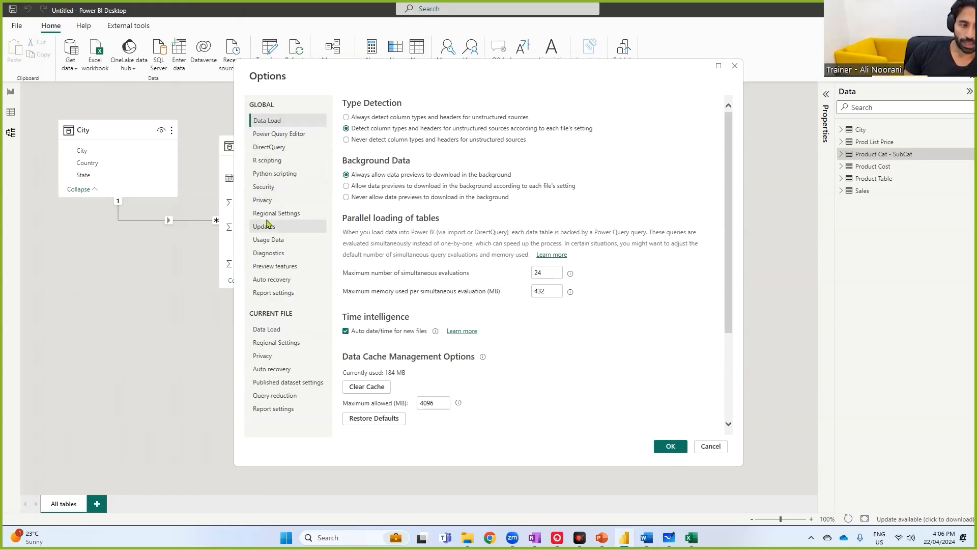
click(271, 331)
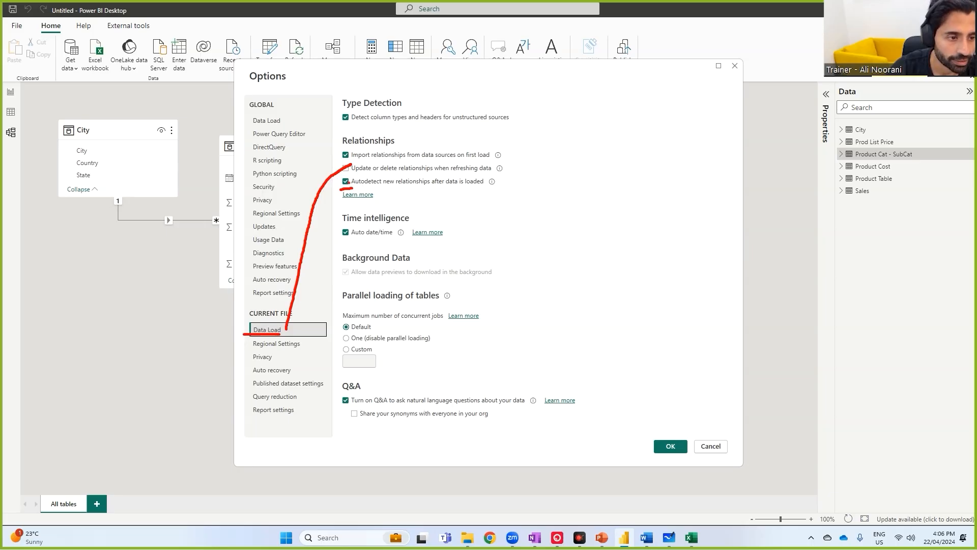
key(Escape)
click(346, 182)
click(347, 155)
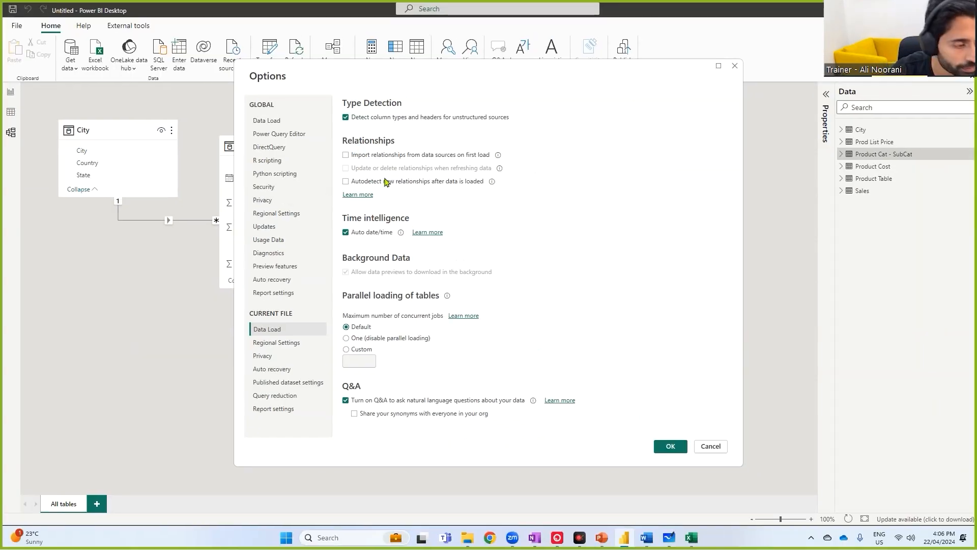
click(671, 448)
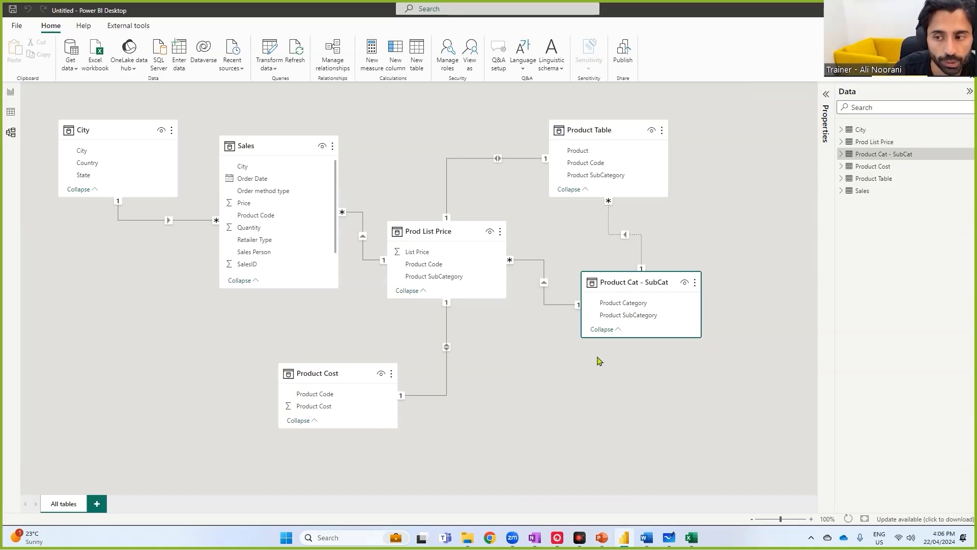
Move the Product Cat - SubCat table slightly lower and annotate its dotted link to Product Table as "inactive relationship"
drag(631, 324, 632, 338)
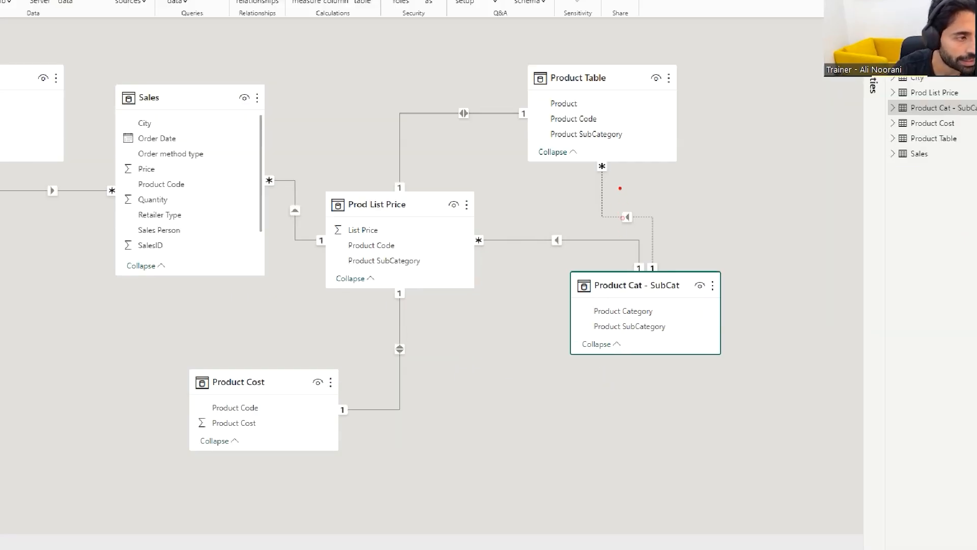
drag(616, 175, 675, 267)
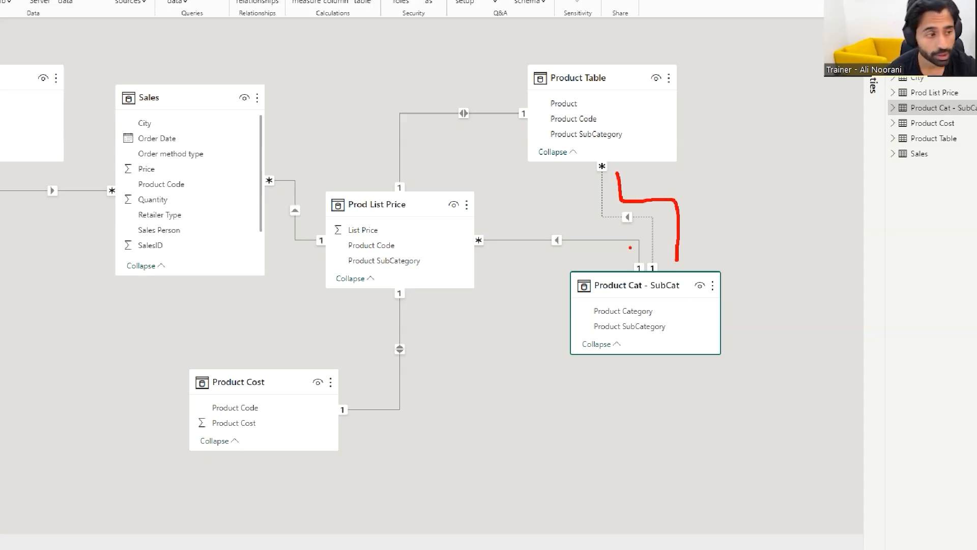
drag(722, 191, 687, 210)
drag(731, 188, 731, 204)
text(inactive relationship)
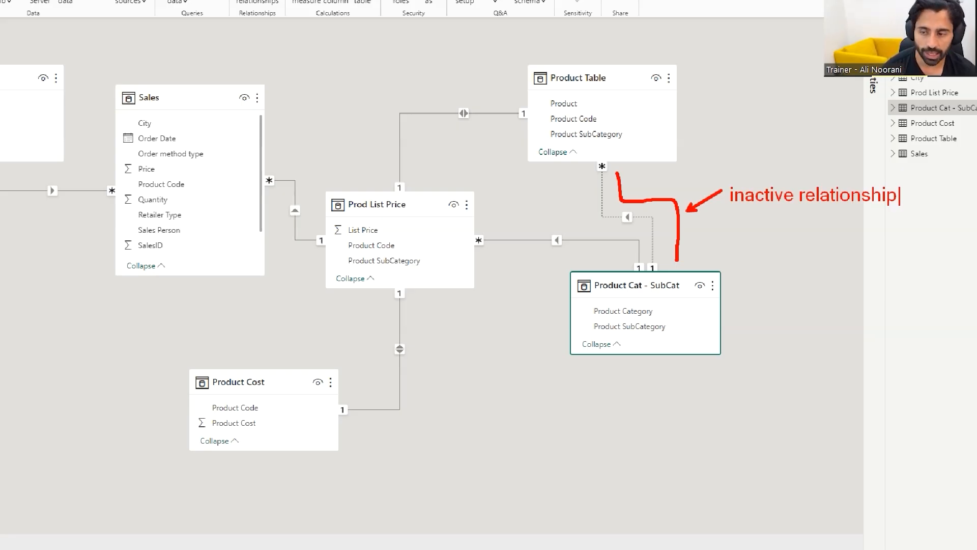
key(Escape)
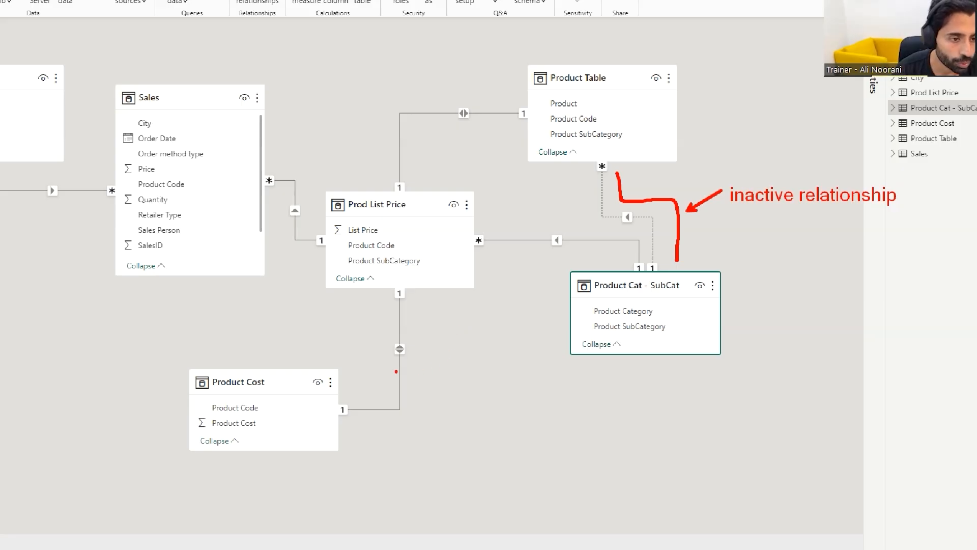
Annotate the filter direction of the Product Cat - SubCat link as "single" and of the Product Cost link as "both"
mouse_move(387, 339)
mouse_down()
mouse_move(413, 362)
mouse_move(447, 349)
mouse_move(565, 286)
mouse_move(565, 249)
mouse_move(574, 249)
mouse_up()
drag(547, 196, 557, 225)
text(tsingle)
key(Escape)
drag(407, 372, 449, 409)
text(tboth)
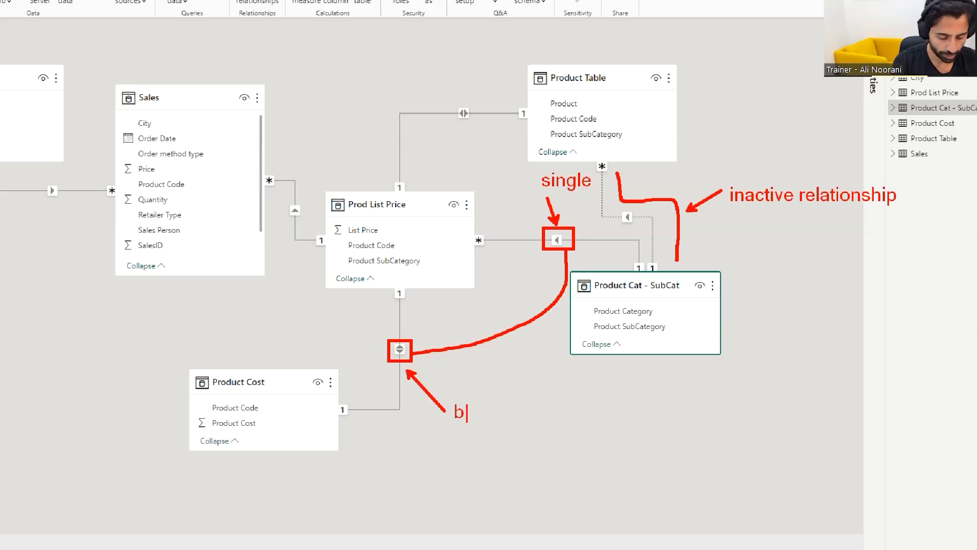
key(Escape)
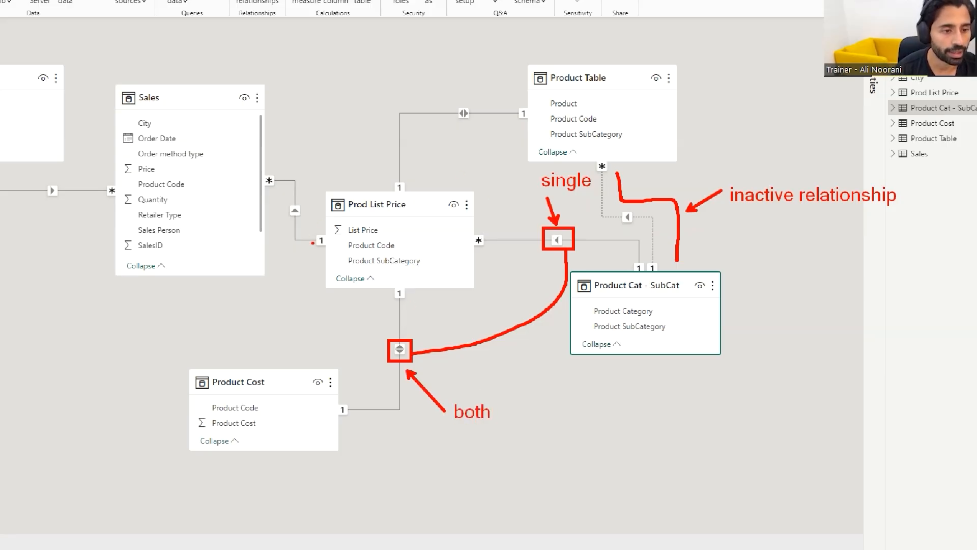
Annotate the ends of the Sales to Prod List Price relationship as "many", "to" and "1", and clear the annotations
drag(313, 228, 328, 253)
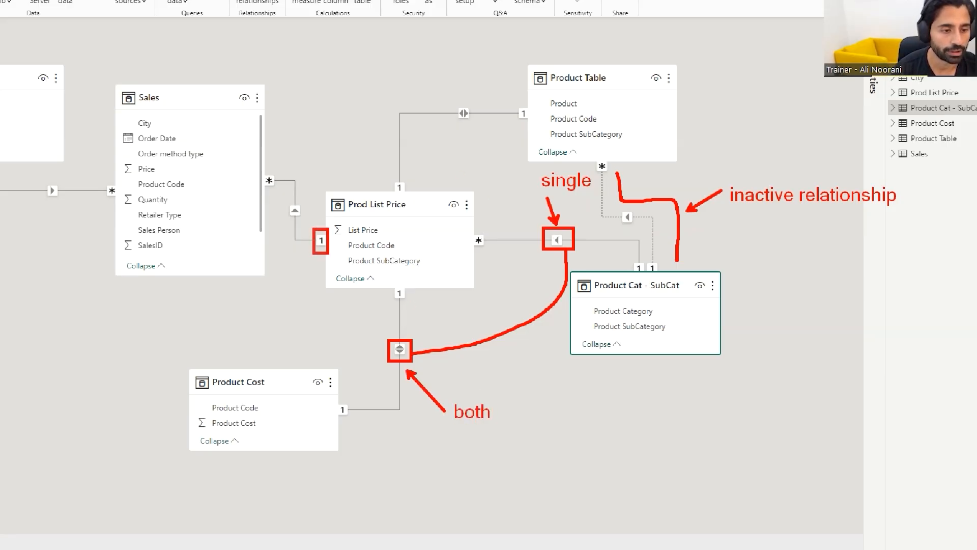
drag(258, 165, 281, 188)
drag(339, 160, 321, 227)
text(t)
text(1)
key(Escape)
drag(292, 117, 277, 155)
text(tmany)
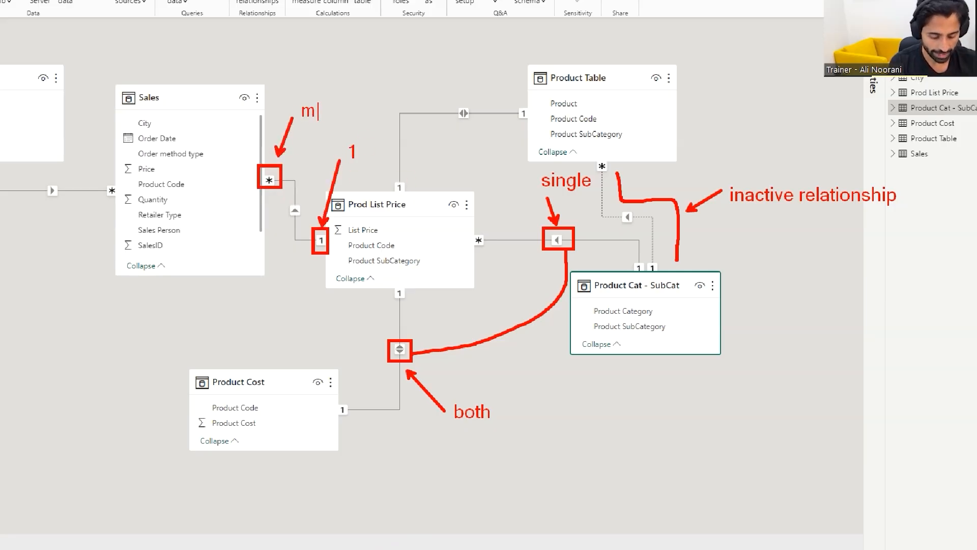
key(Escape)
text(t)
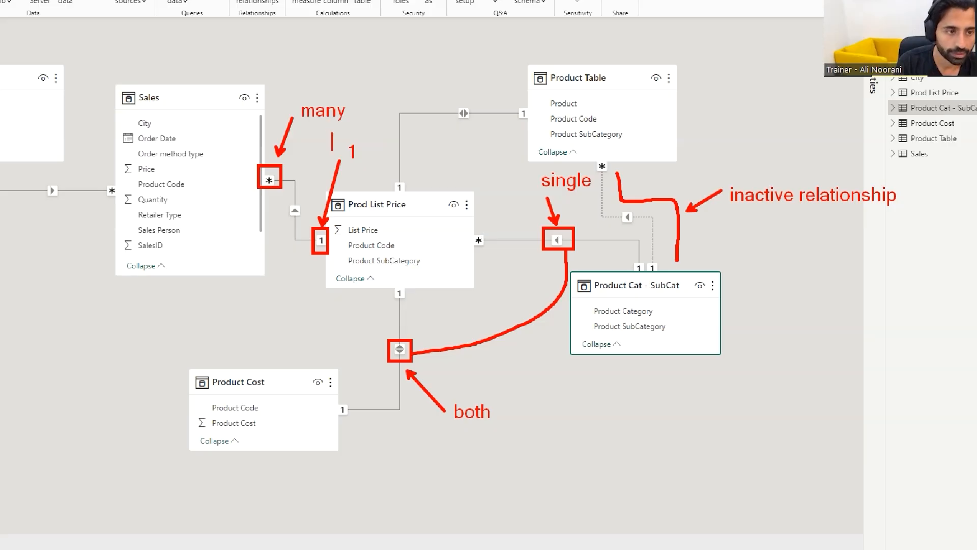
text(to)
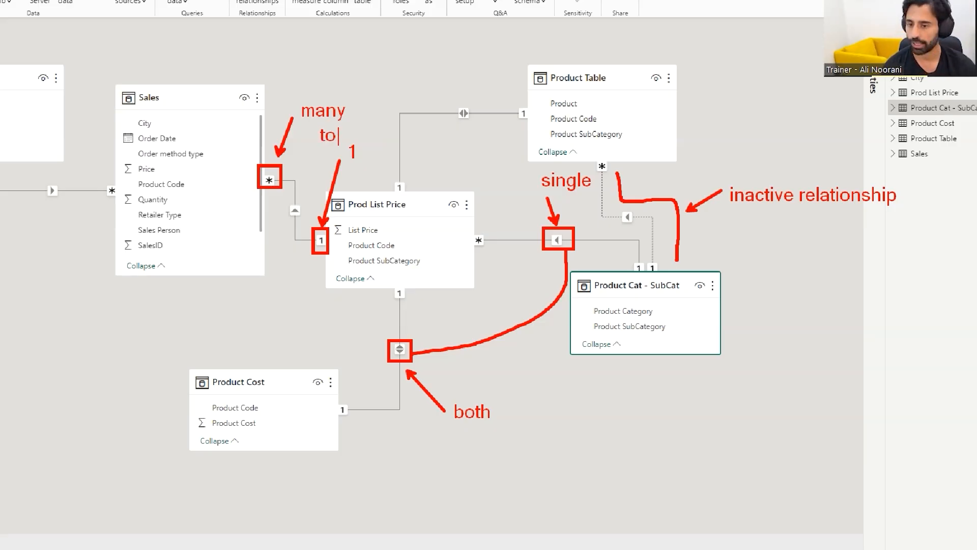
key(Escape)
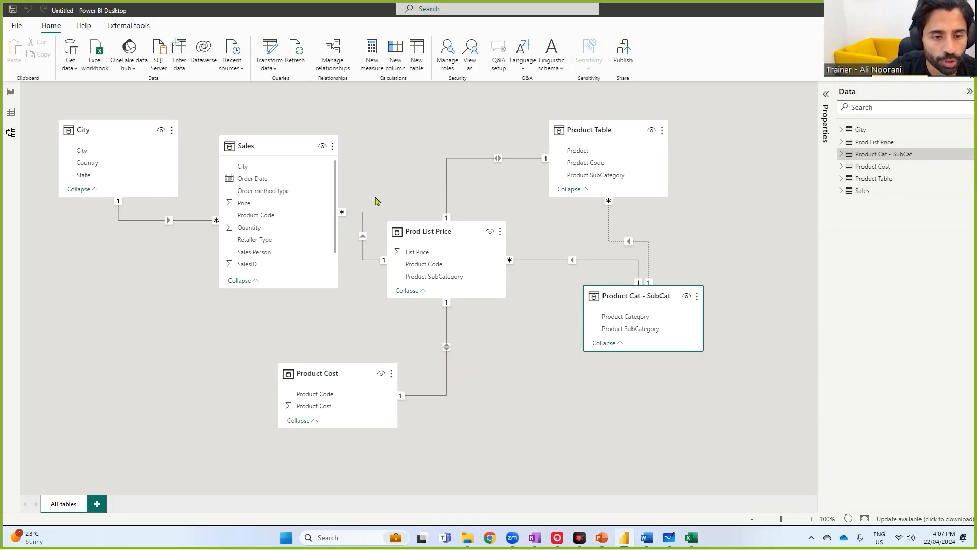
Make the City table card slightly taller and mark the table with an arrow
drag(99, 197, 92, 207)
key(ctrl+1)
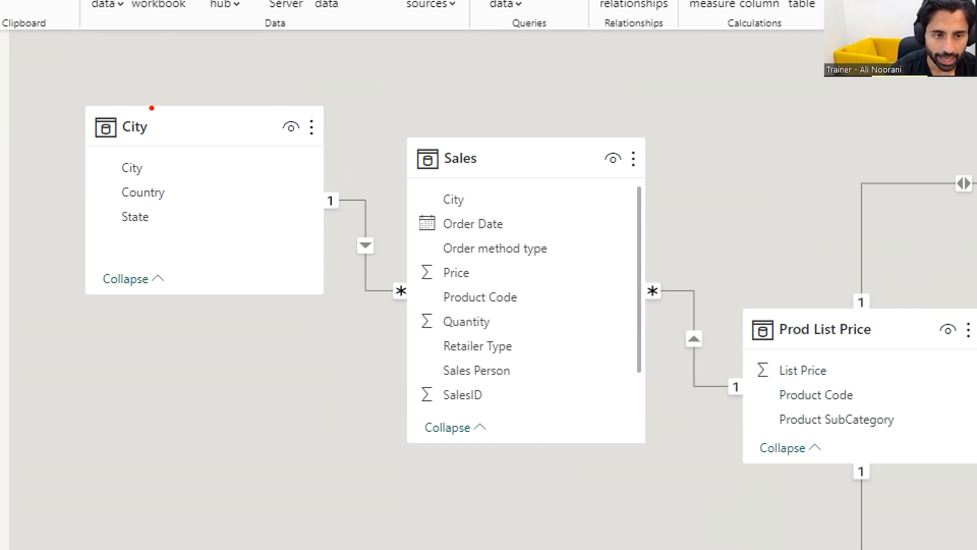
drag(152, 108, 163, 69)
key(t)
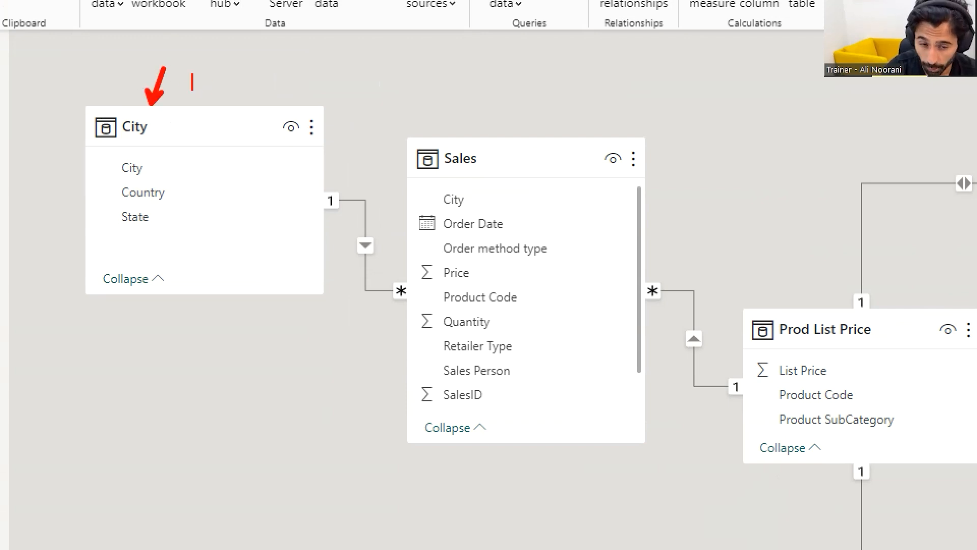
key(Escape)
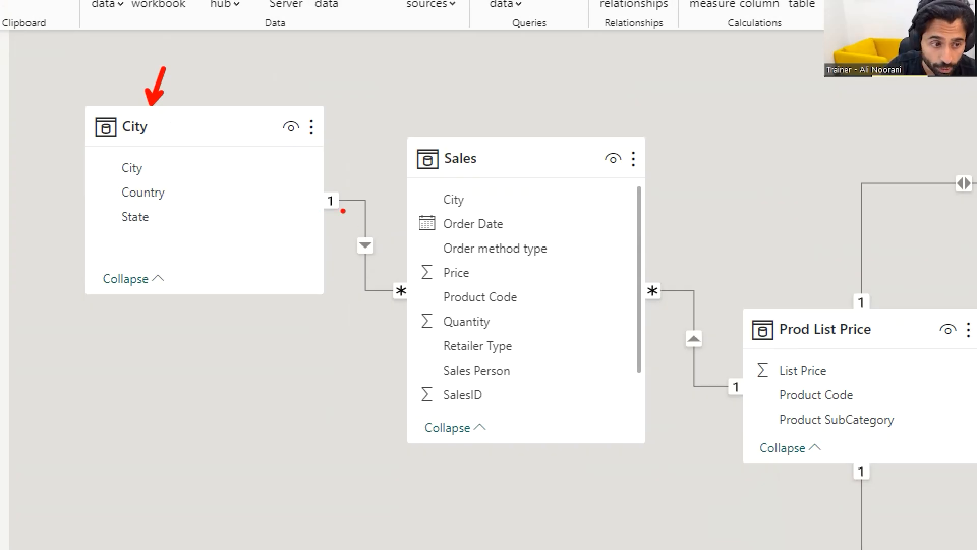
Mark the "1" end of the City to Sales relationship and write "UI (" beside the City table's City field
mouse_move(344, 183)
mouse_down()
mouse_move(300, 194)
mouse_move(326, 220)
mouse_move(354, 201)
mouse_move(341, 178)
mouse_up()
drag(341, 122, 347, 149)
click(347, 161)
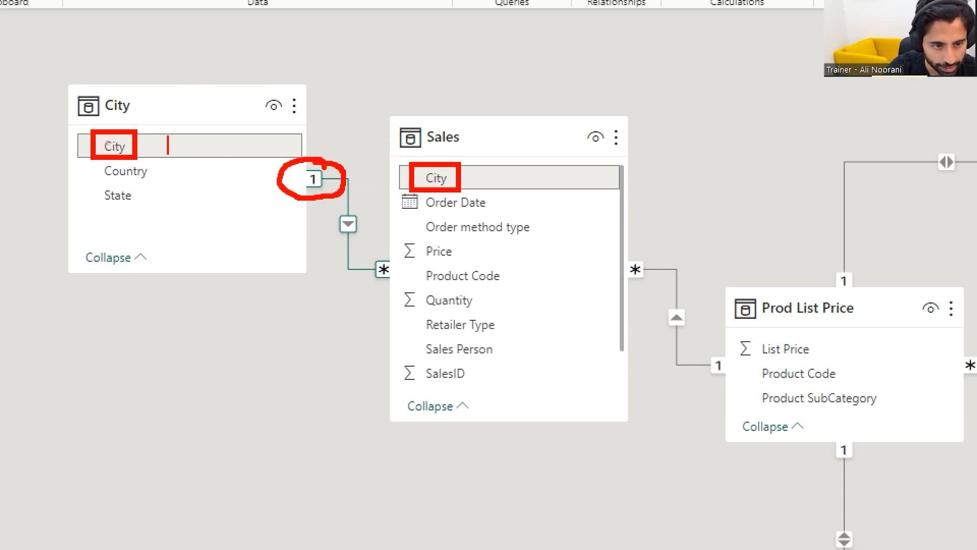
text(UI)
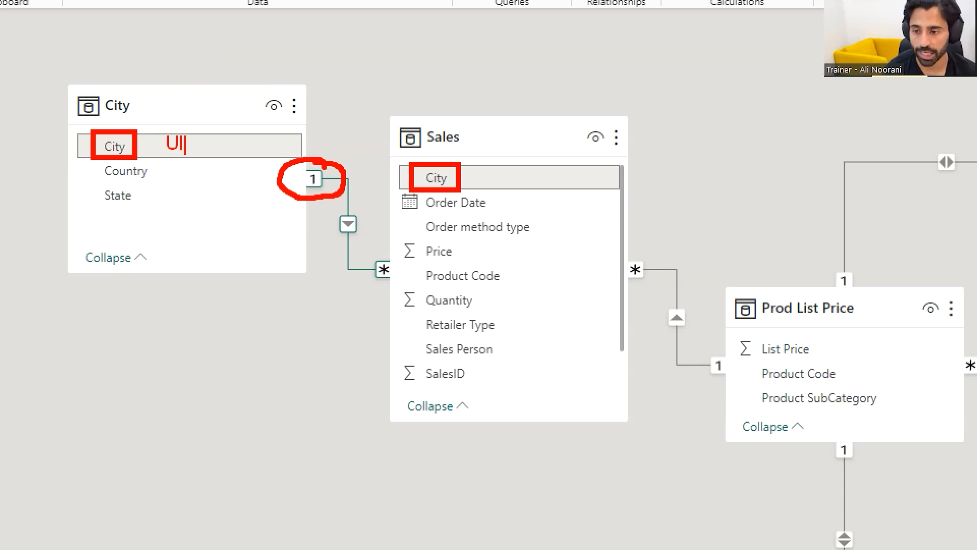
text( ()
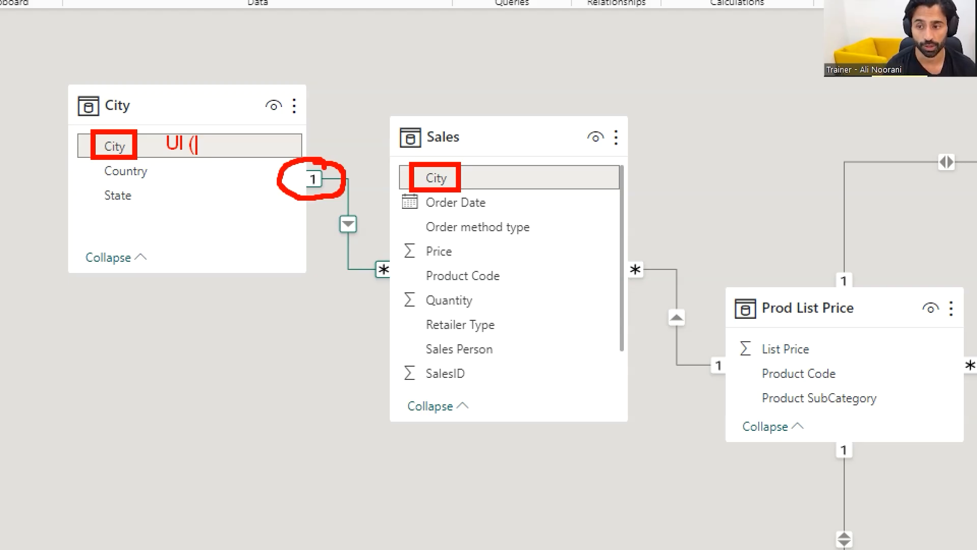
key(Escape)
Sketch an asterisk above the circled "1" of the City table and undo the last annotation strokes
drag(295, 117, 318, 134)
mouse_move(316, 112)
mouse_down()
mouse_move(308, 139)
mouse_move(277, 131)
mouse_up()
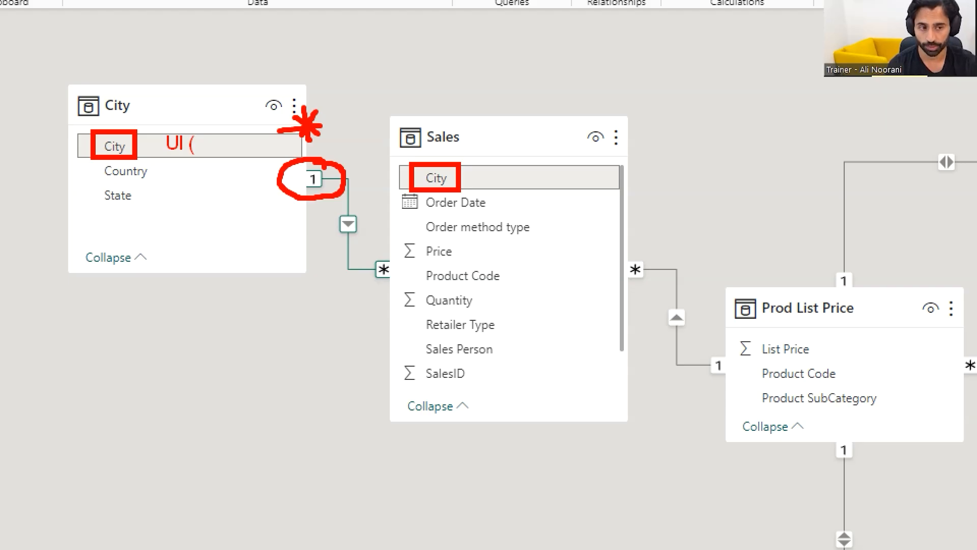
key(ctrl+z)
key(ctrl+z)
key(ctrl+z)
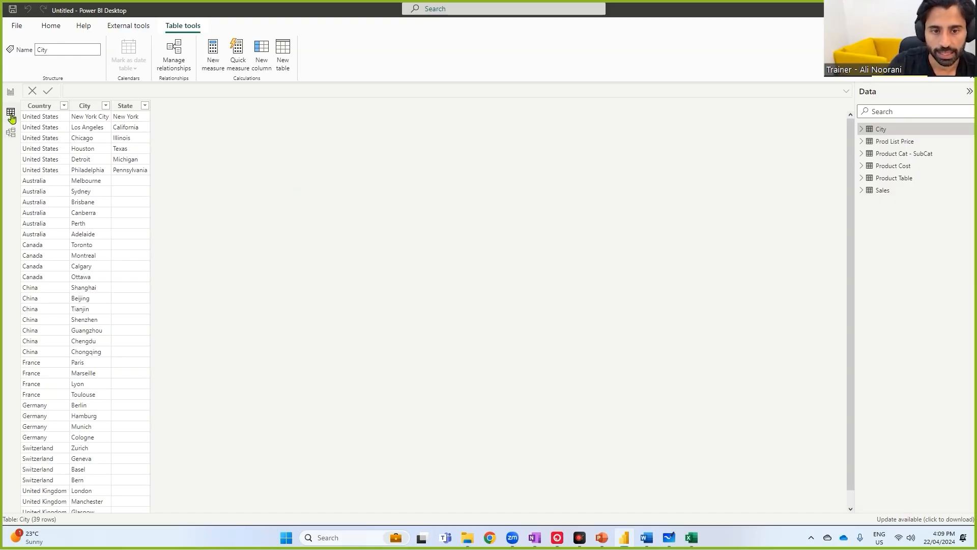
Mark the Table view of the City data with an arrow, and switch to Report view
mouse_move(4, 121)
mouse_down()
mouse_move(20, 116)
mouse_move(4, 104)
mouse_move(10, 125)
mouse_move(55, 116)
mouse_move(48, 129)
mouse_up()
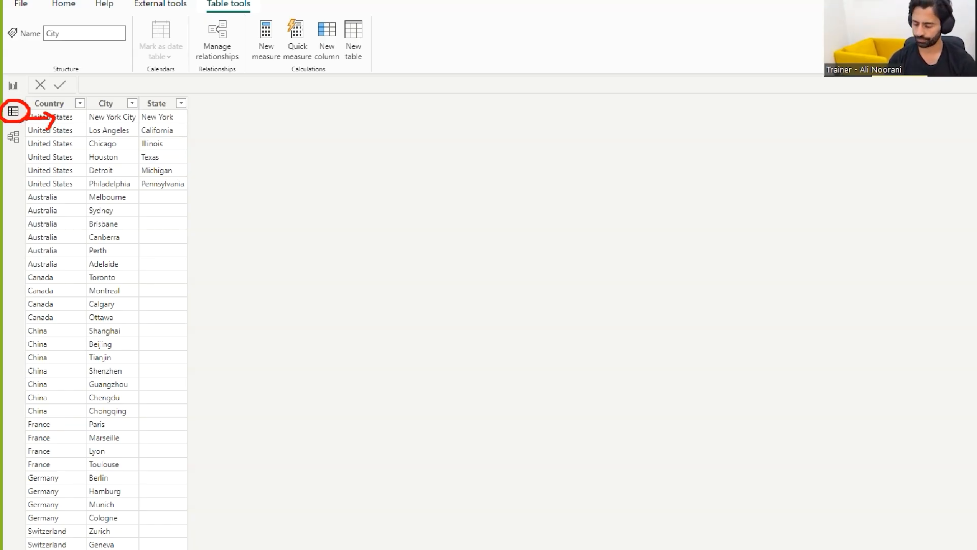
click(13, 86)
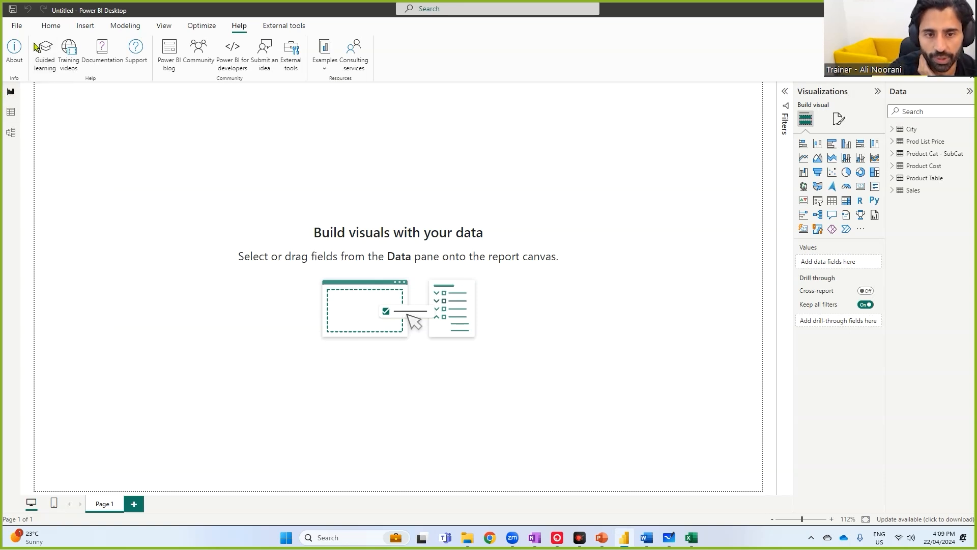
Save the report in the Desktop's Power BI Advanced folder, named with the author's first name followed by "_SalesReport"
click(16, 25)
click(29, 93)
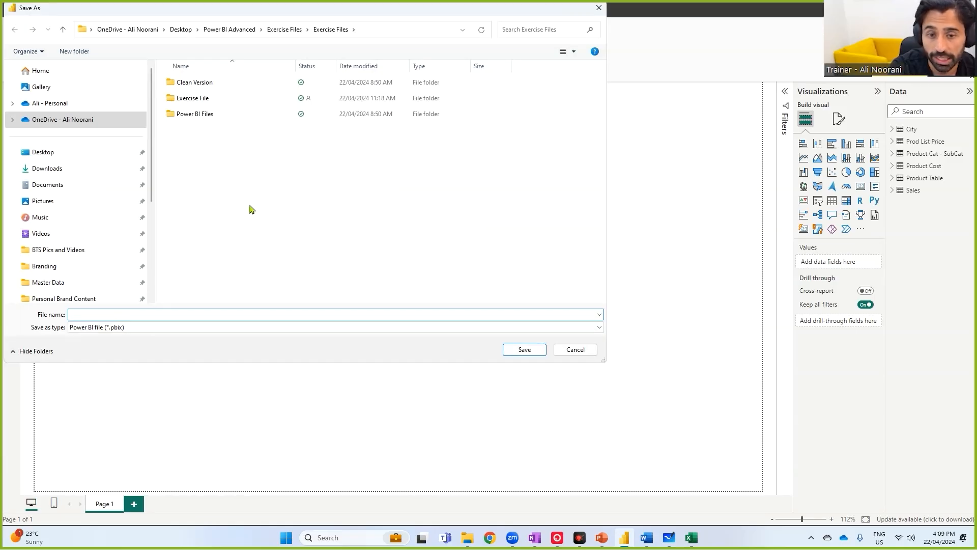
click(87, 156)
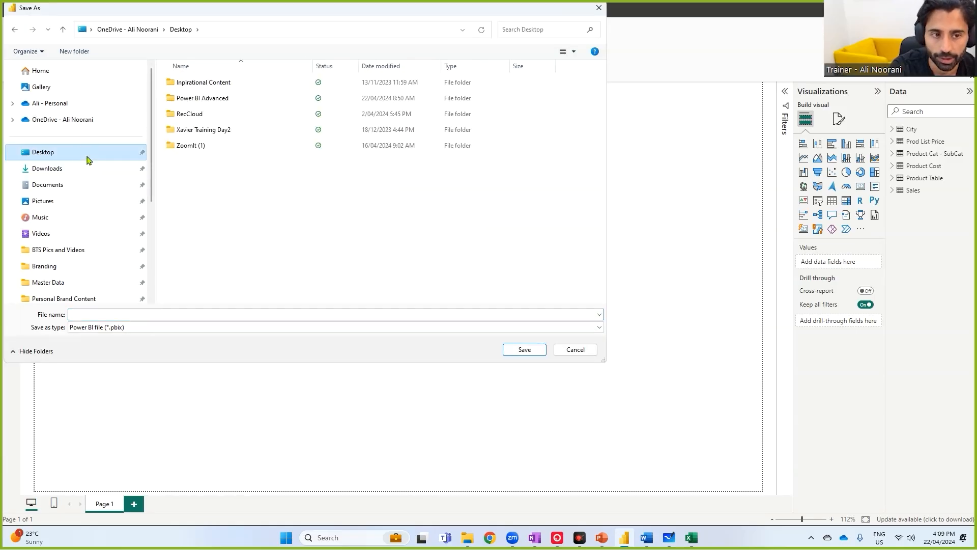
double_click(198, 101)
click(107, 313)
text(Akii_SalesReport)
key(Return)
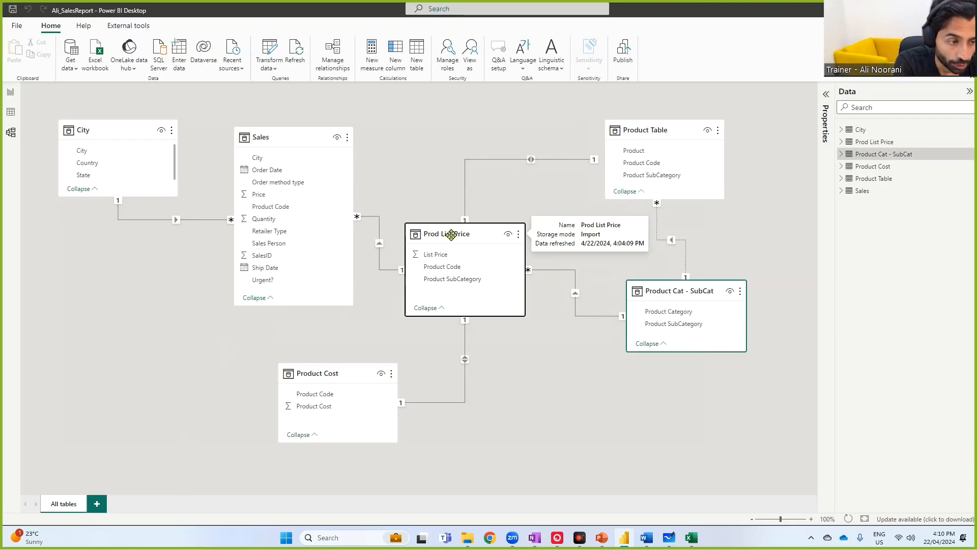
Move the Prod List Price table farther from Sales and slightly lower, and set the diagram zoom to 99%
drag(452, 231, 495, 255)
mouse_move(536, 328)
mouse_down()
mouse_move(536, 298)
mouse_move(553, 354)
mouse_move(787, 506)
mouse_move(772, 503)
mouse_move(825, 507)
mouse_move(778, 495)
mouse_up()
key(Escape)
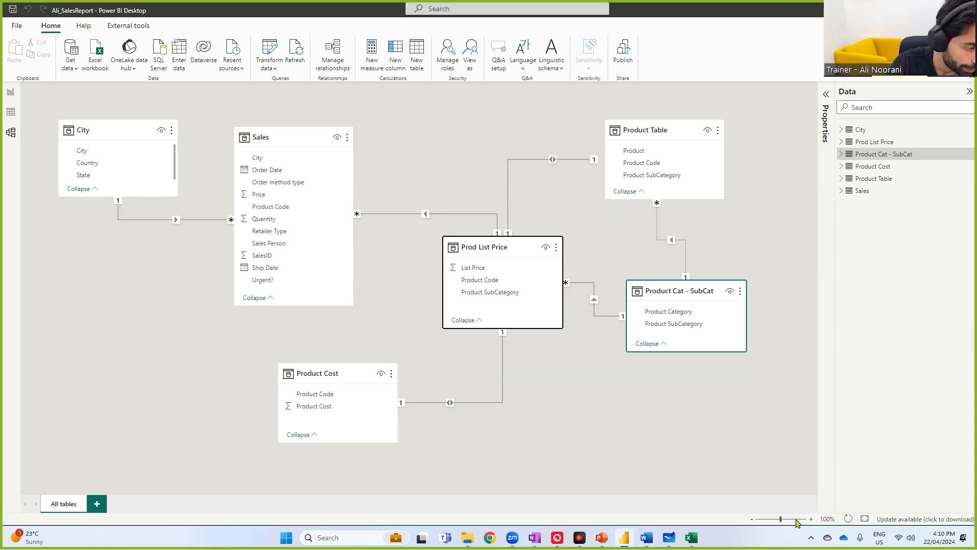
click(781, 519)
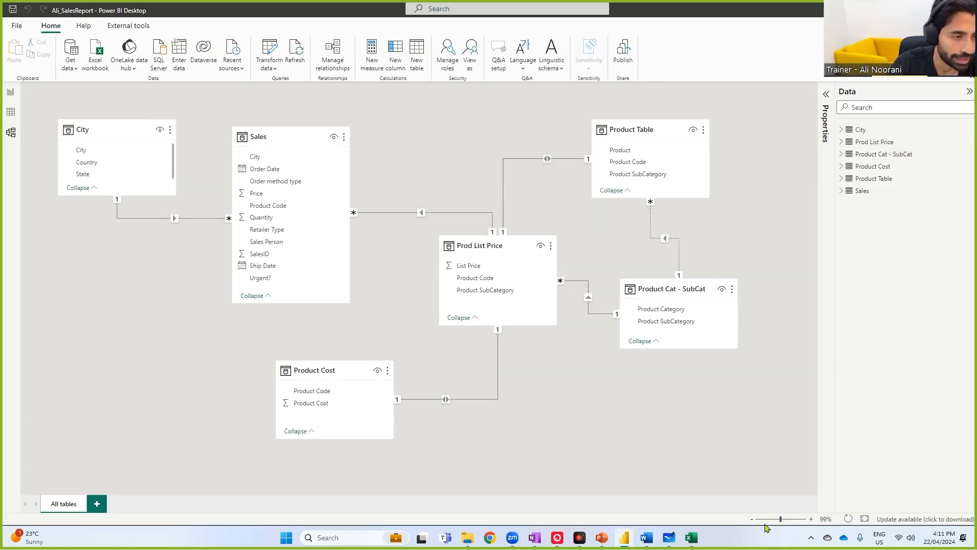
Open the City table's data in Table view
click(11, 113)
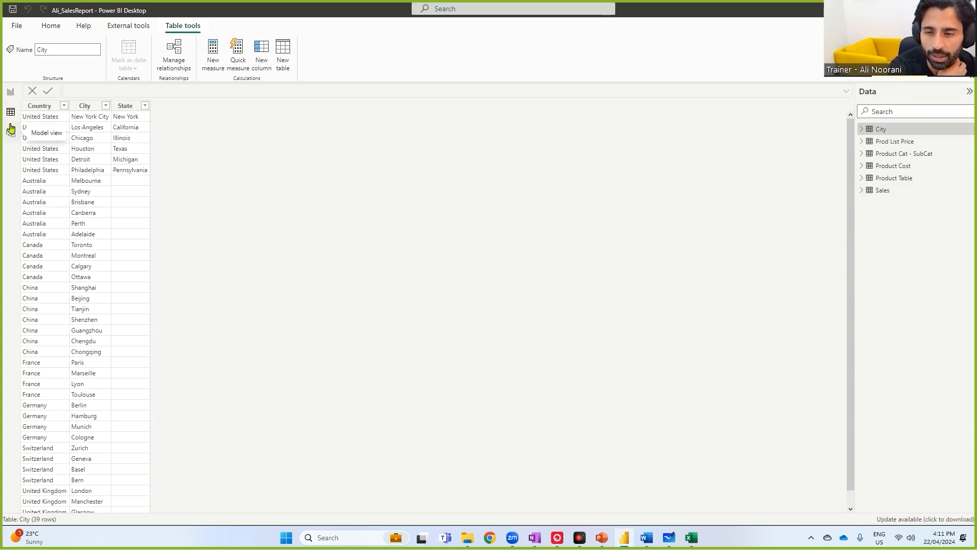
Open the Sales table's data, box the Order Date column in blue, and draw arrows from it to its data type and format
click(884, 191)
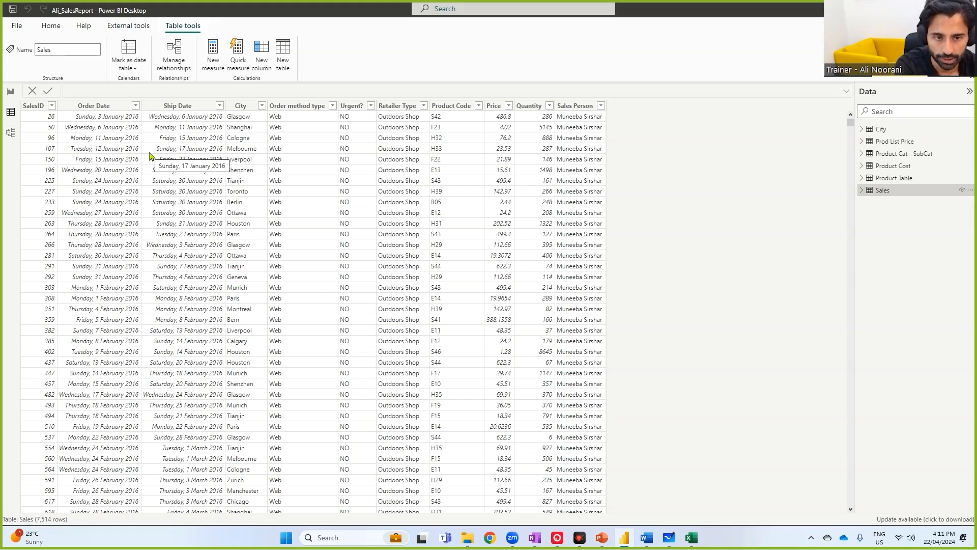
click(101, 108)
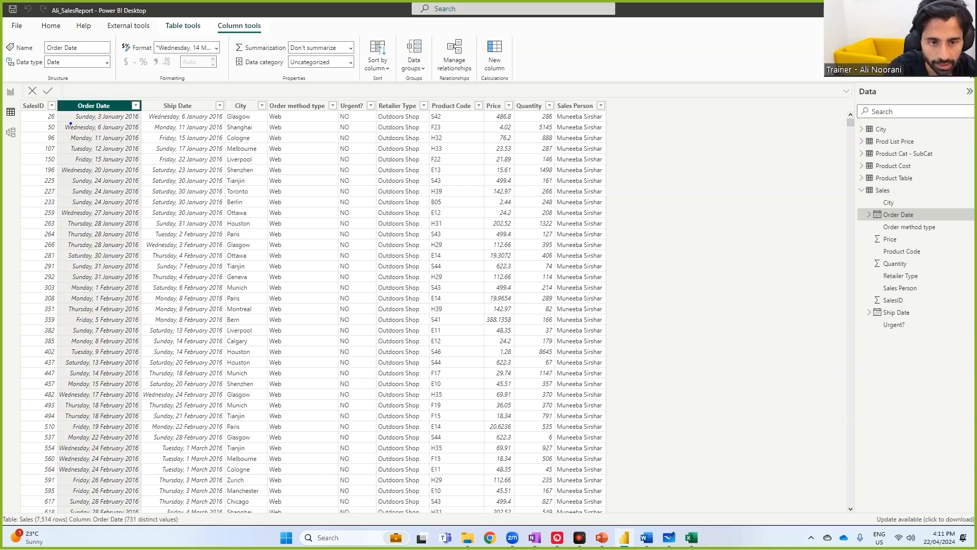
mouse_move(55, 102)
mouse_down()
mouse_move(105, 239)
mouse_move(142, 267)
mouse_up()
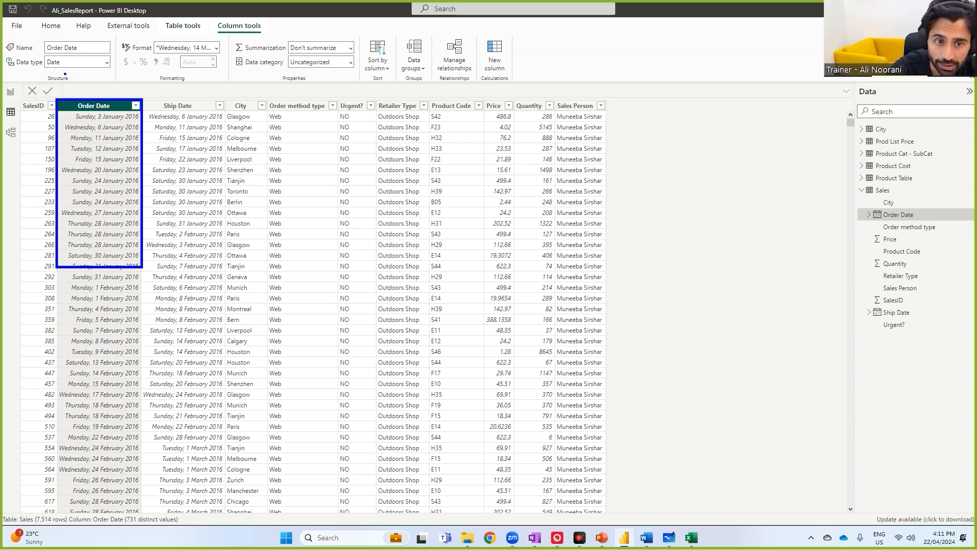
drag(63, 67, 84, 98)
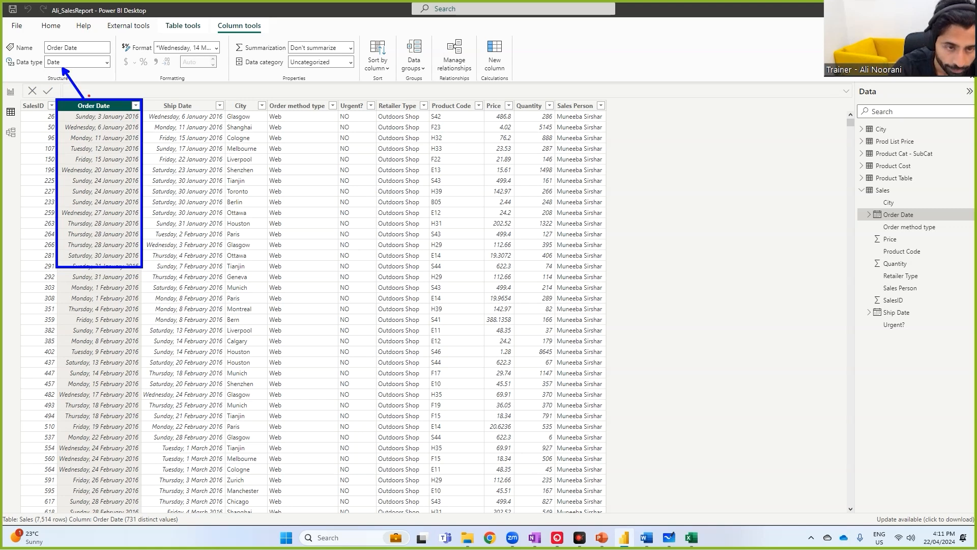
drag(169, 56, 84, 100)
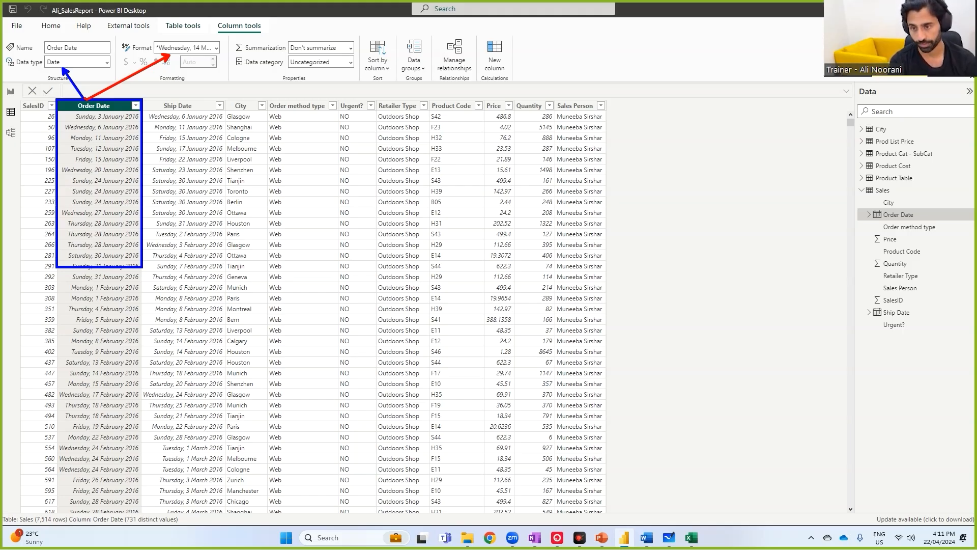
Format the Order Date column as 14/03/01 (d/mm/yy) and the Ship Date column as 14/3/01 (d/m/yy)
click(217, 47)
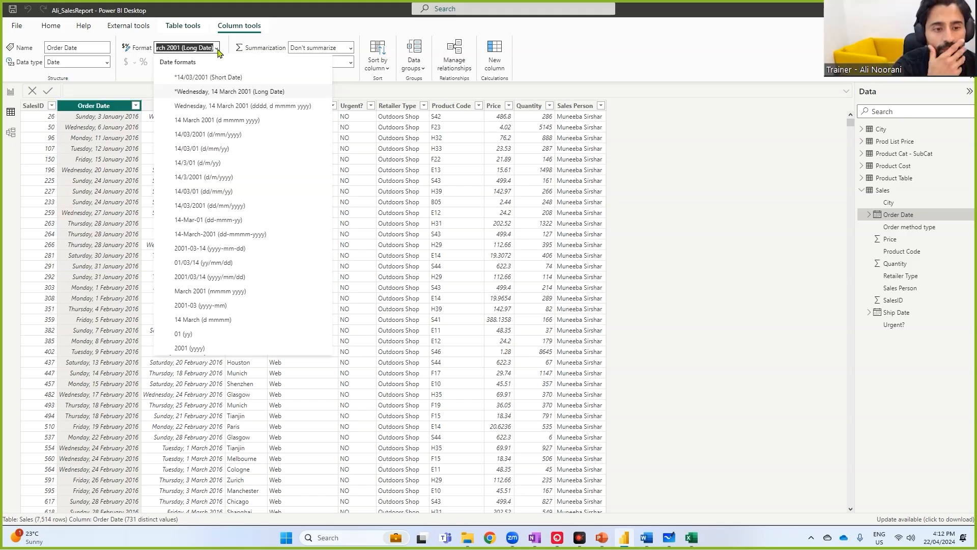
click(191, 148)
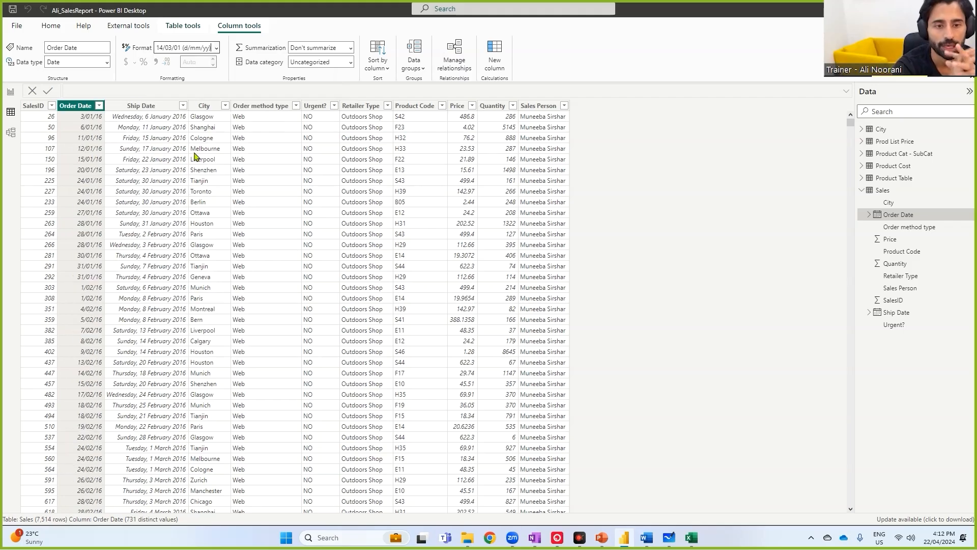
click(141, 107)
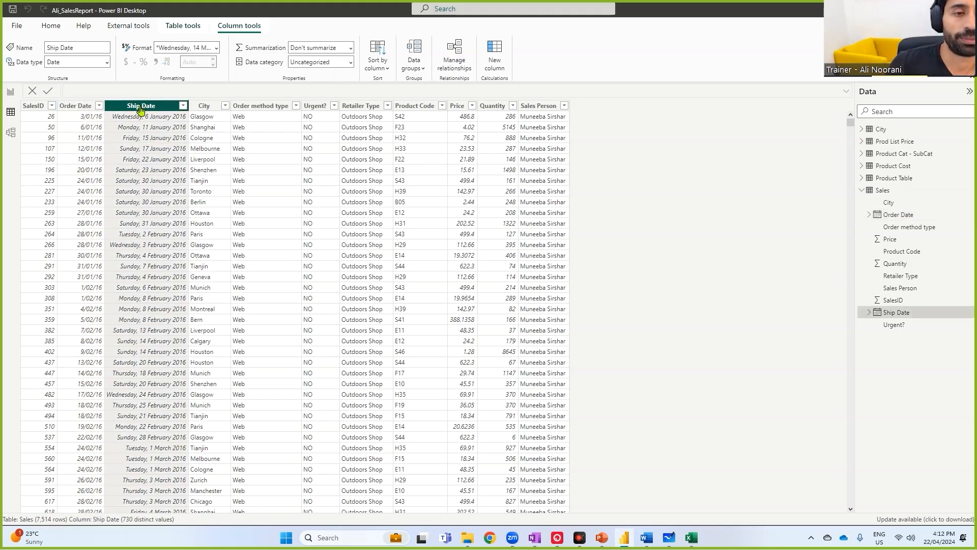
click(216, 48)
click(203, 163)
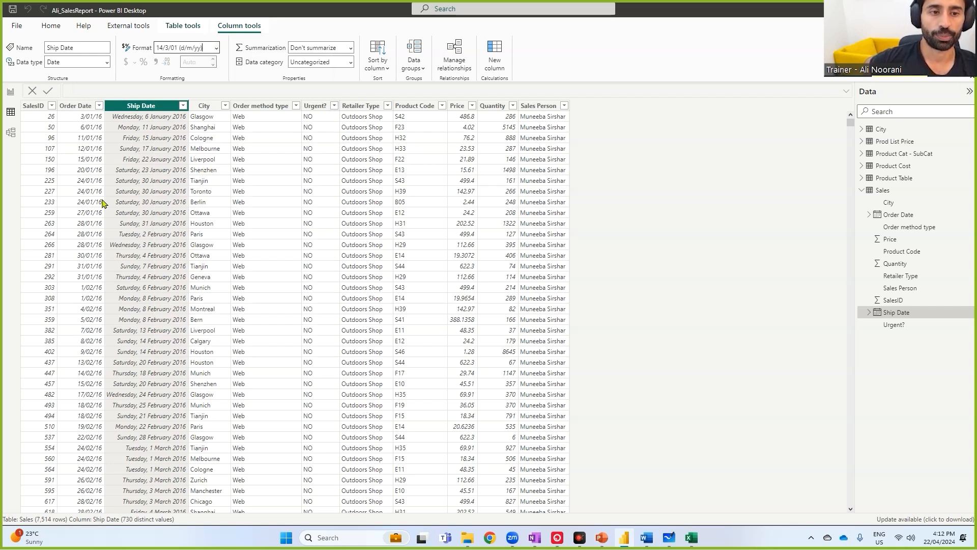
Change the Sales table's Price column to the Fixed decimal number data type and set its decimal places to 1
click(417, 107)
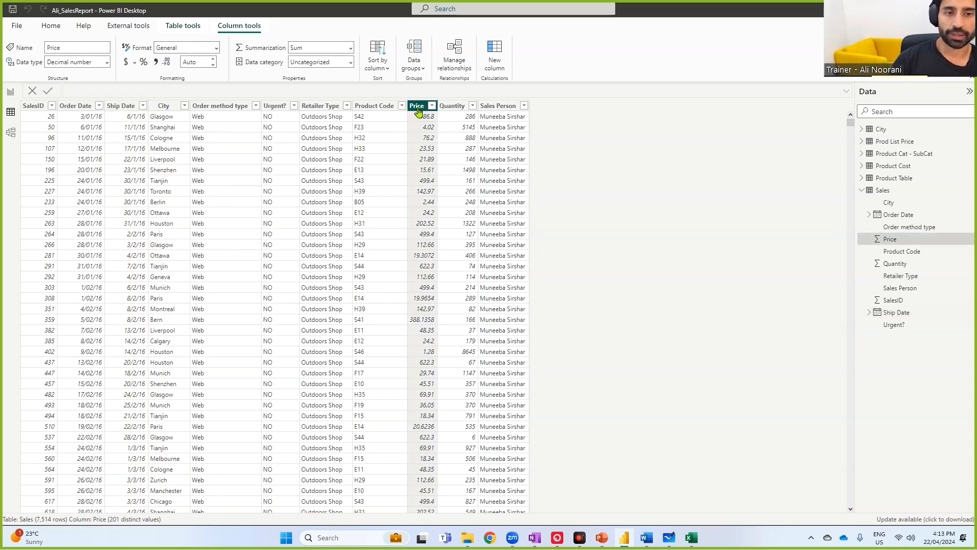
mouse_move(418, 111)
mouse_down()
mouse_move(158, 121)
mouse_move(75, 70)
mouse_up()
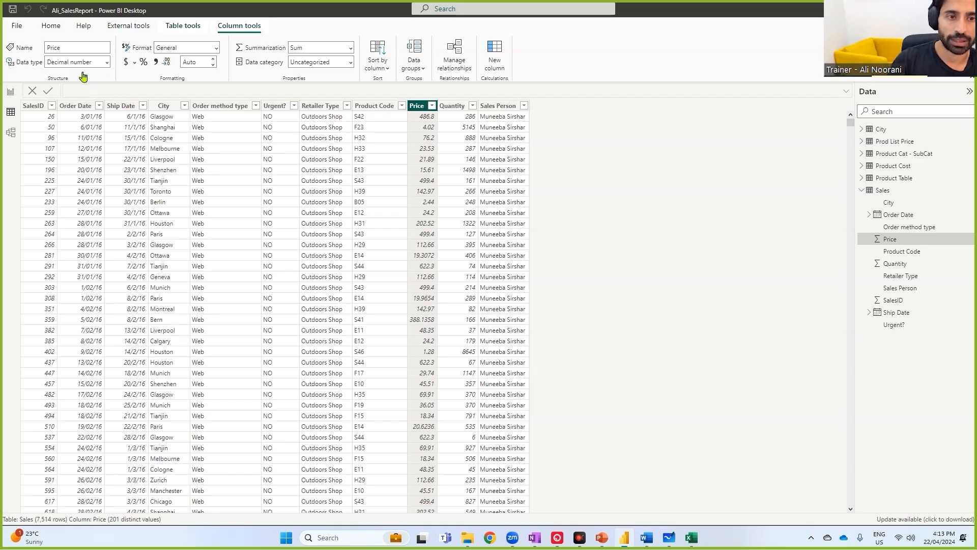
click(106, 62)
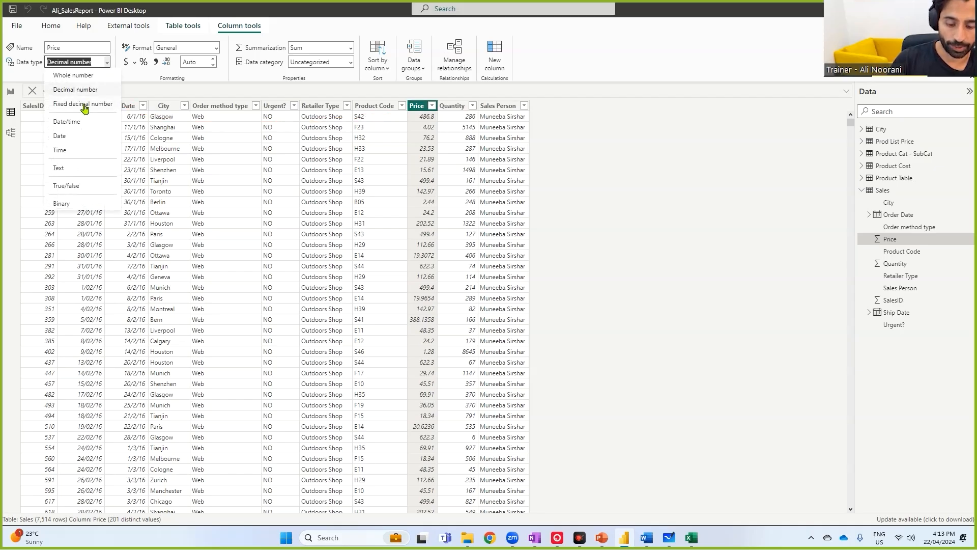
drag(52, 109, 106, 112)
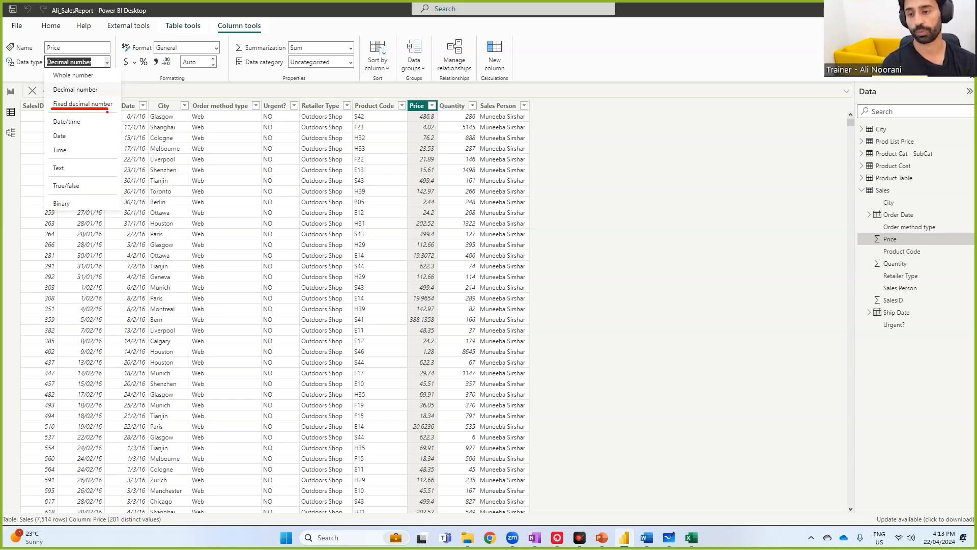
click(103, 105)
click(546, 308)
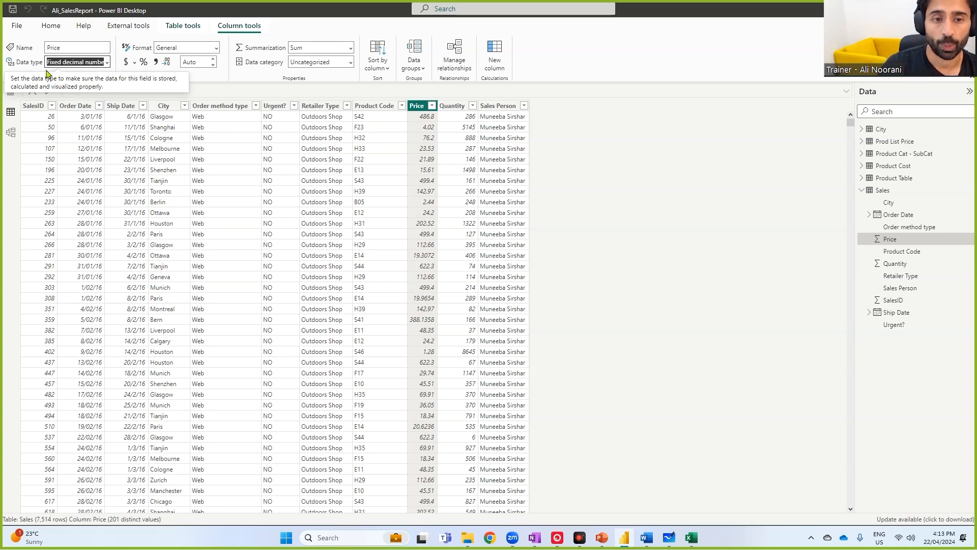
click(191, 65)
text(1)
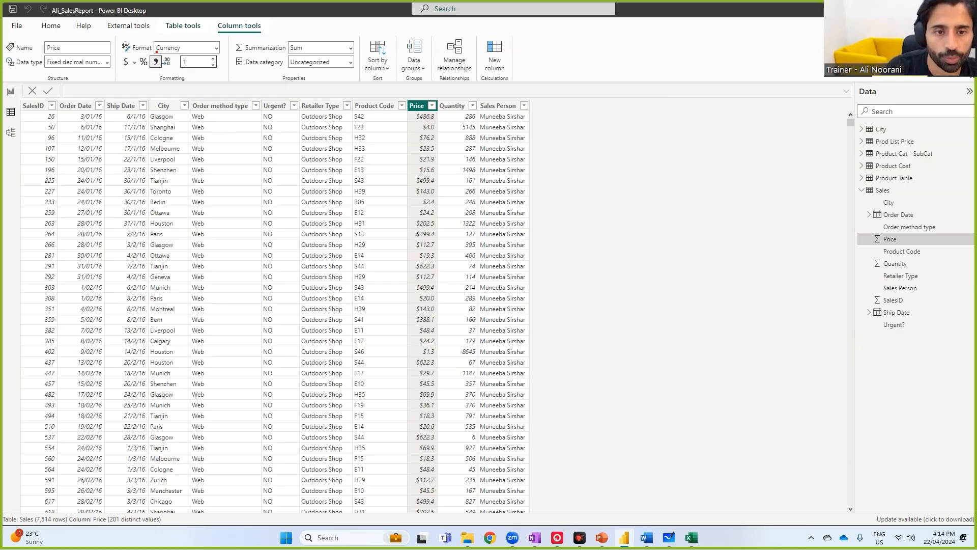
Underline Price's data type and box its decimal places in red, mark the currency symbol with an arrow, and clear the markings
drag(47, 68, 99, 68)
drag(178, 54, 202, 70)
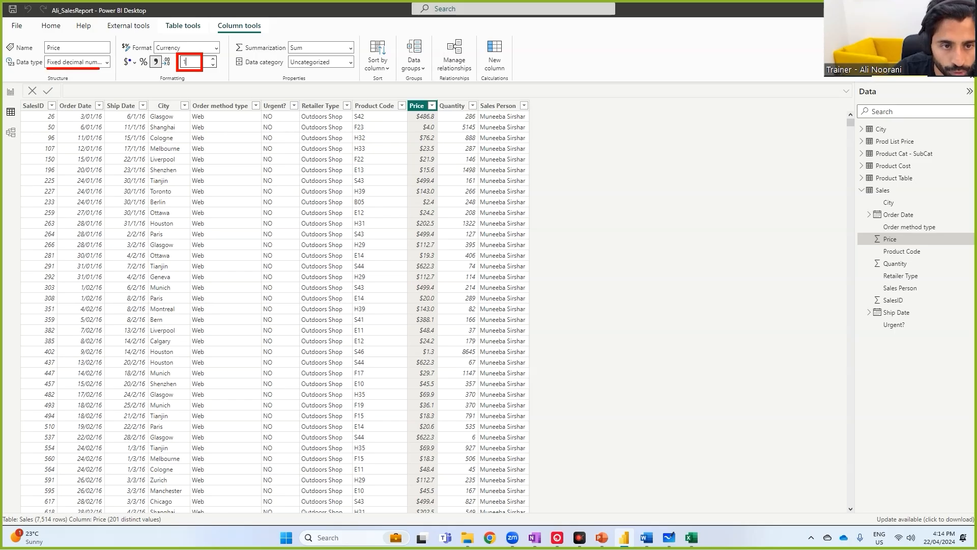
mouse_move(138, 57)
mouse_down()
mouse_move(127, 50)
mouse_move(118, 72)
mouse_move(136, 73)
mouse_move(139, 56)
mouse_up()
drag(136, 104, 135, 77)
drag(135, 78, 142, 85)
key(Escape)
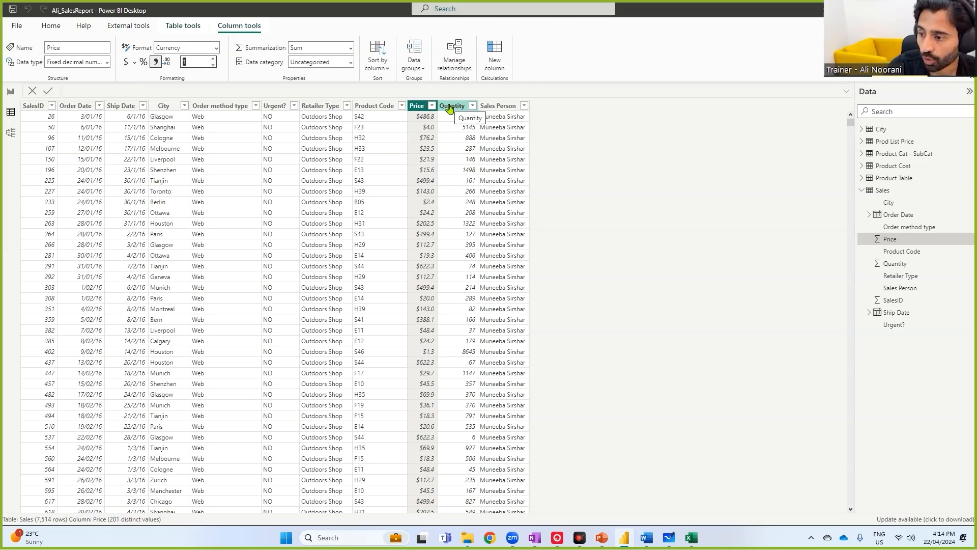
Mark the link between a four-digit Quantity value and the thousands separator, clear the marks, and apply the separator to the Quantity column
click(450, 107)
mouse_move(484, 168)
mouse_down()
mouse_move(461, 161)
mouse_move(477, 183)
mouse_move(482, 167)
mouse_move(306, 162)
mouse_move(160, 99)
mouse_move(145, 61)
mouse_move(169, 66)
mouse_move(153, 67)
mouse_up()
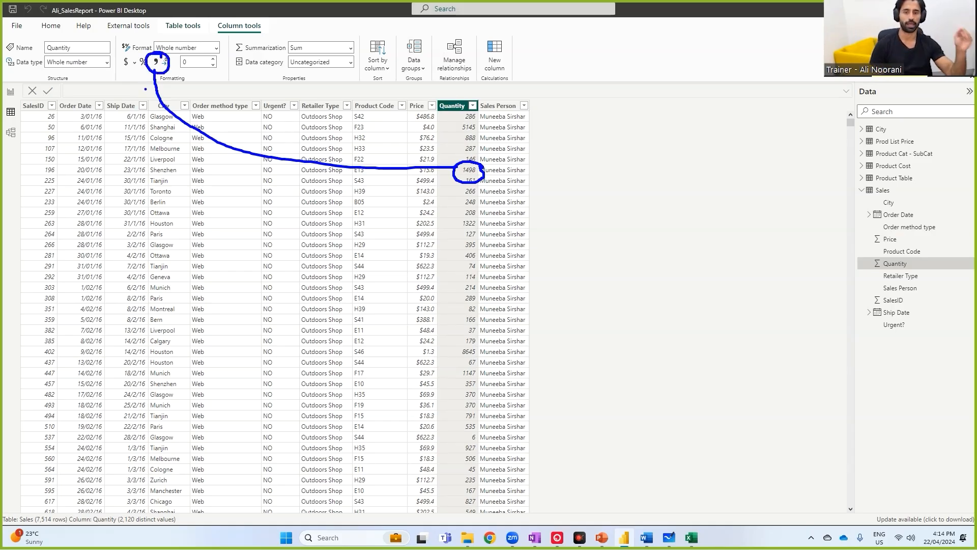
key(Escape)
click(155, 62)
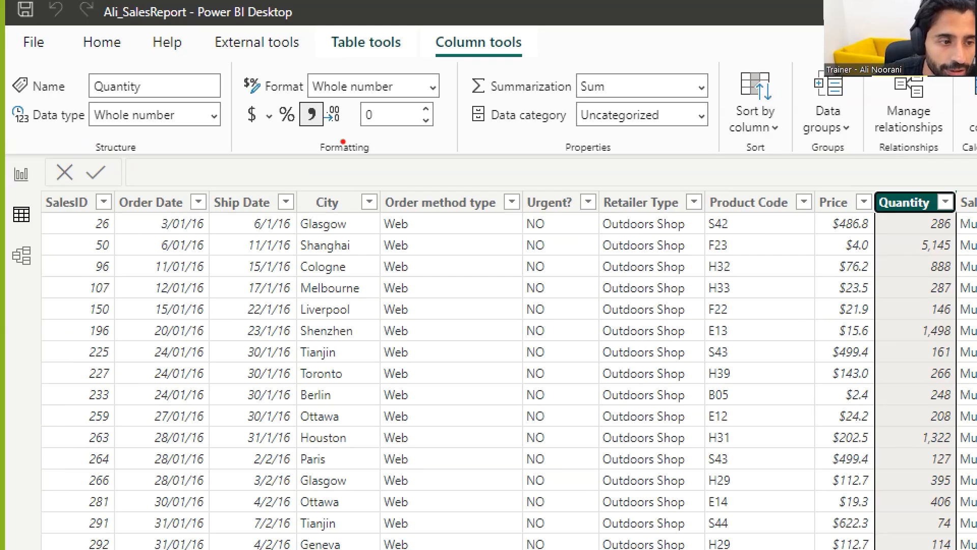
Box the Formatting group in red with a cross and the Structure group in green with a check mark
mouse_move(236, 56)
mouse_down()
mouse_move(336, 148)
mouse_move(471, 159)
mouse_up()
drag(362, 96, 397, 120)
drag(392, 97, 368, 122)
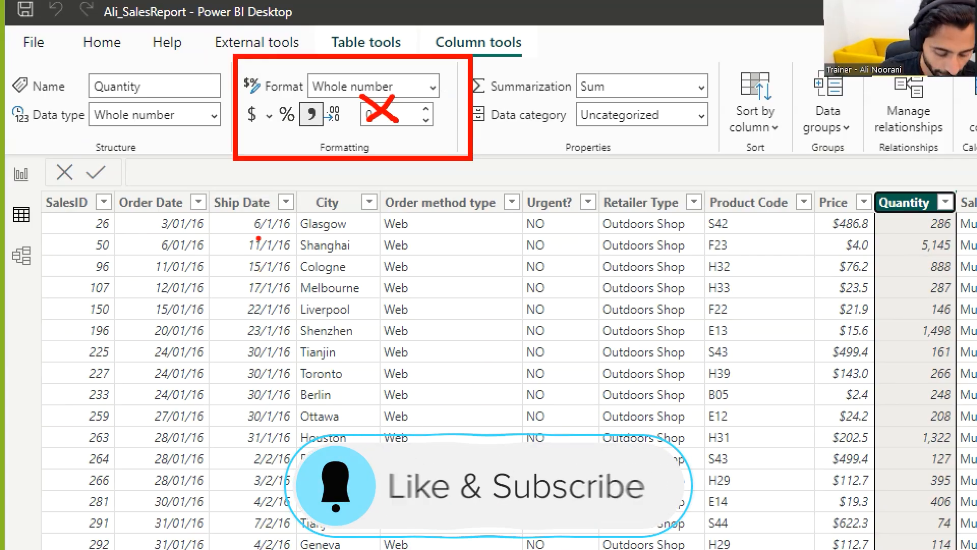
drag(3, 47, 237, 157)
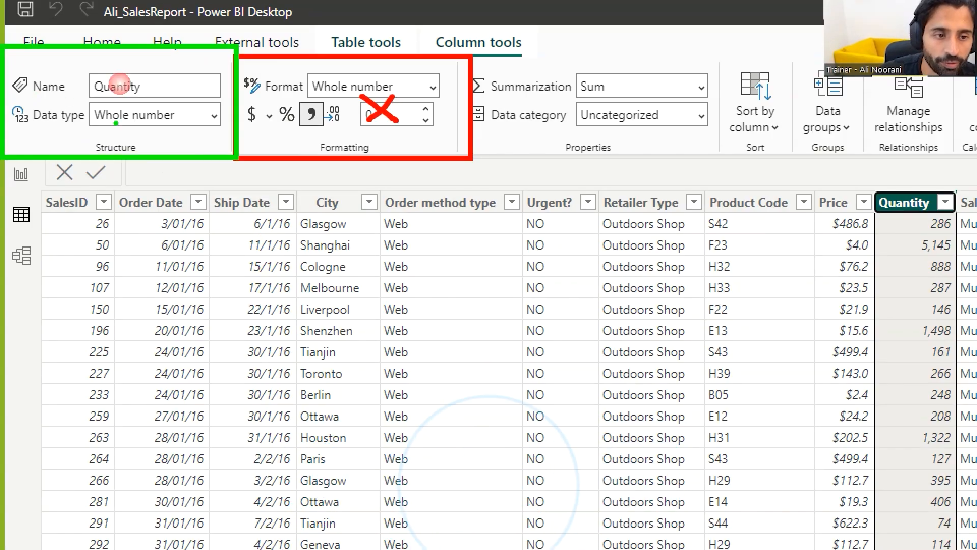
mouse_move(43, 60)
mouse_down()
mouse_move(53, 71)
mouse_move(100, 55)
mouse_up()
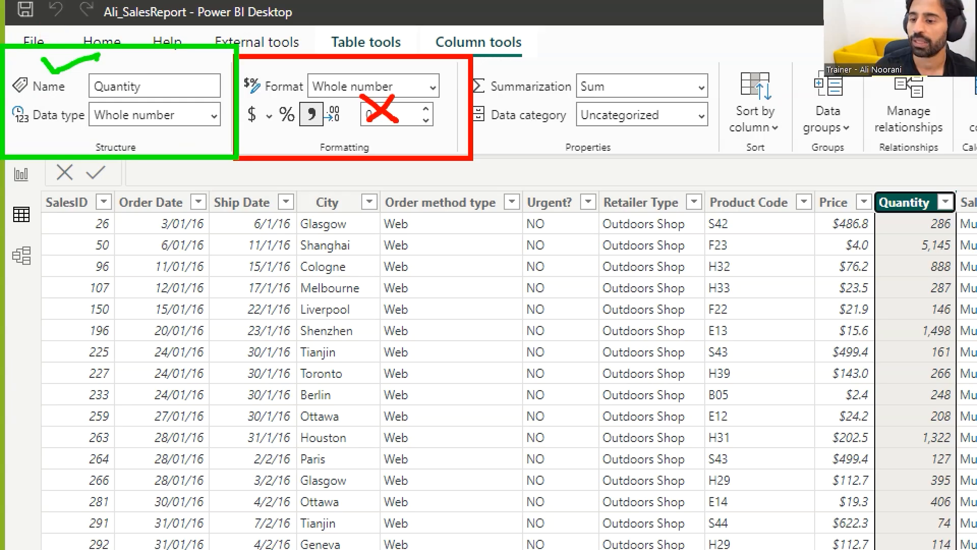